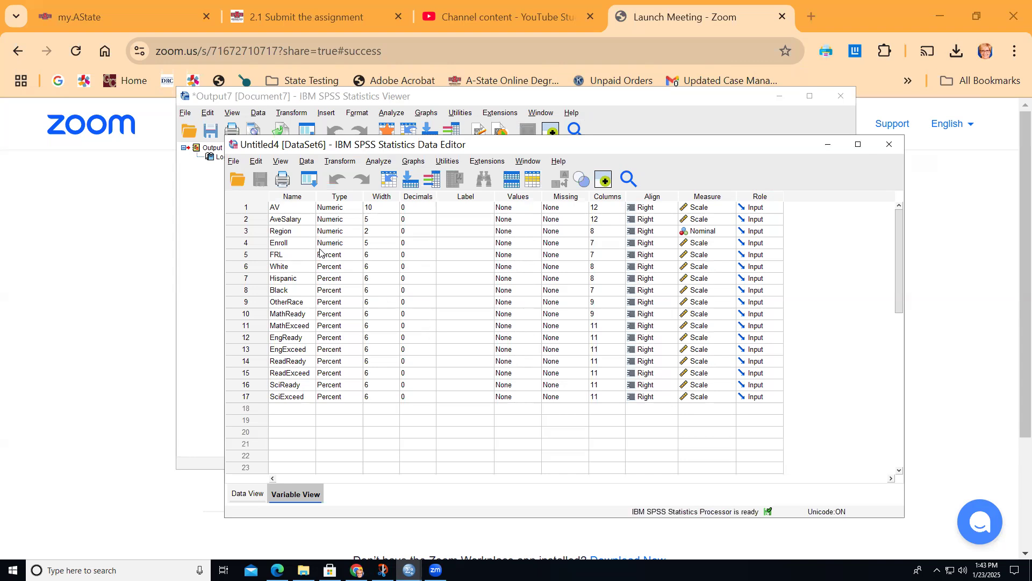
# - Filter the dataset with Select Cases so that only cases meeting the condition Region=1 are used
pyautogui.click(306, 160)
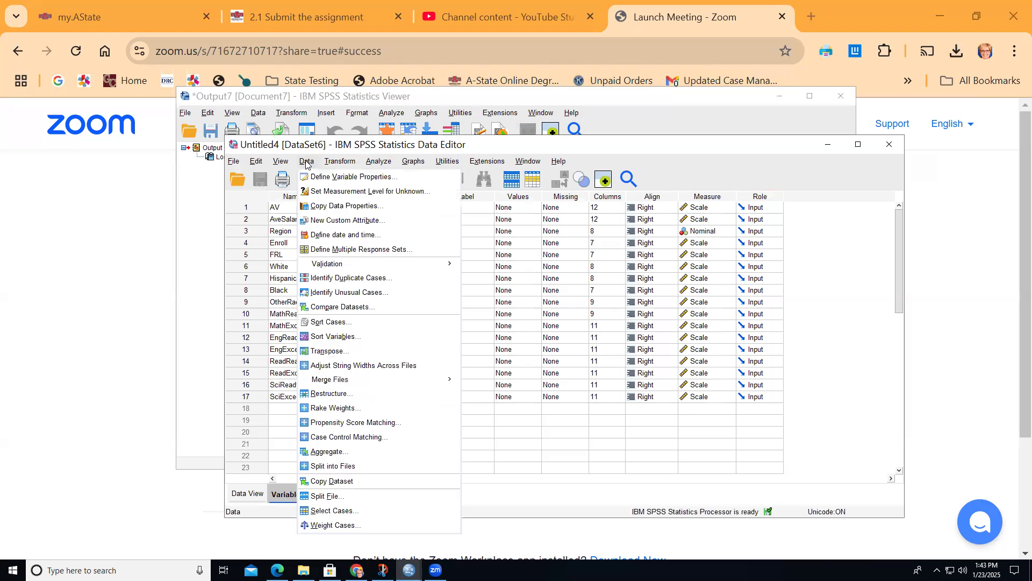
pyautogui.click(325, 511)
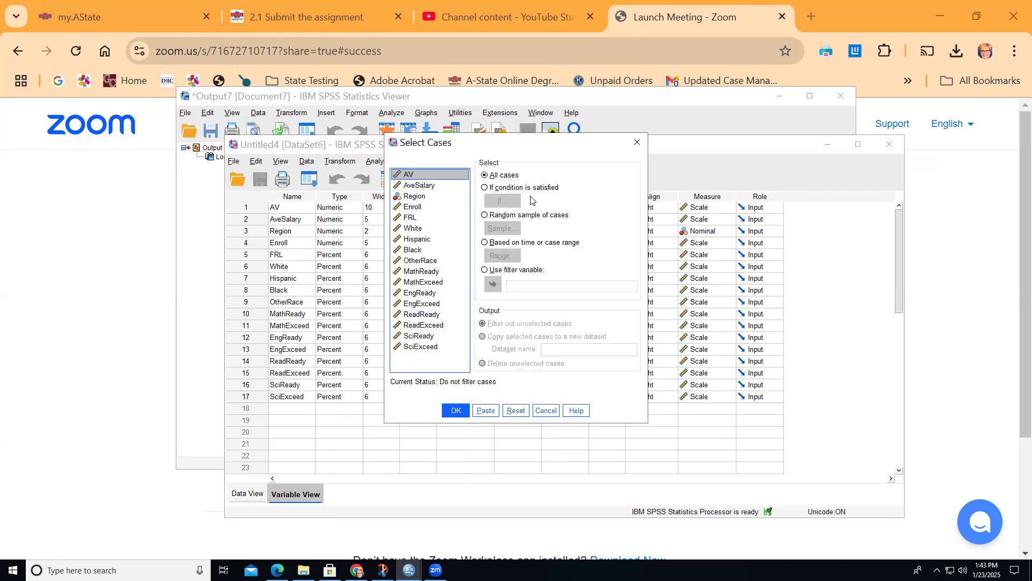
pyautogui.click(413, 197)
pyautogui.click(485, 187)
pyautogui.click(502, 202)
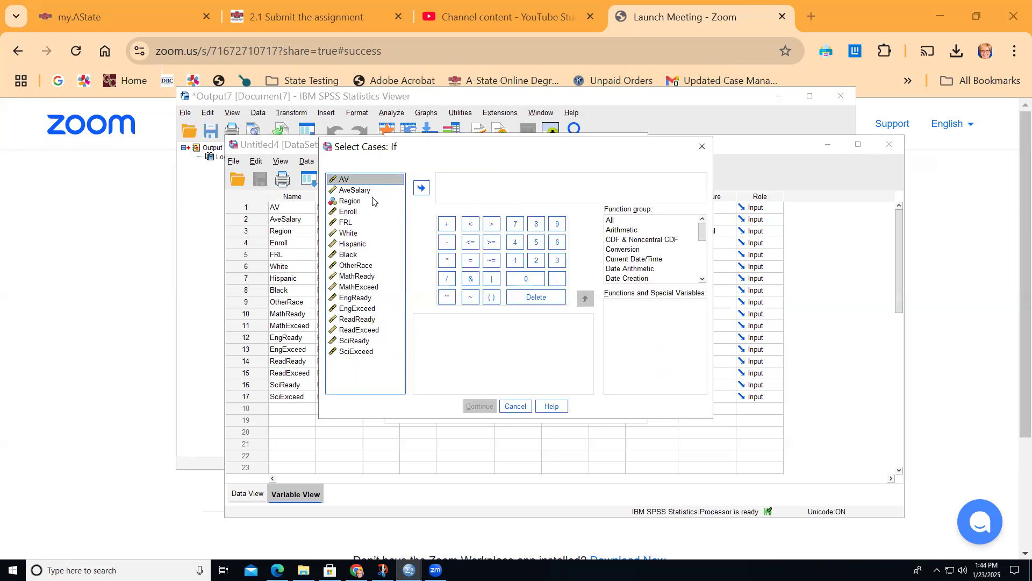
pyautogui.click(365, 201)
pyautogui.click(421, 188)
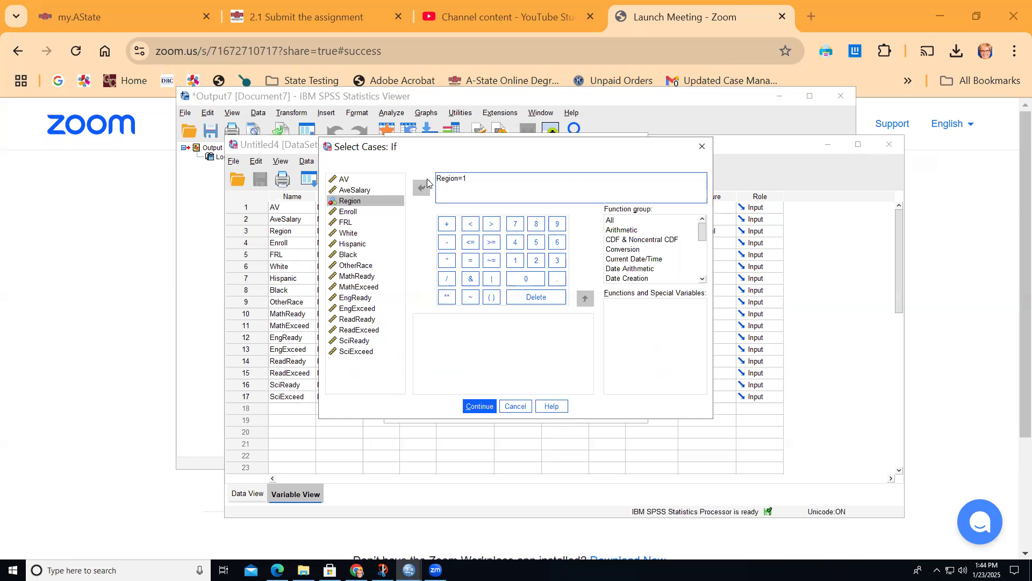
pyautogui.click(477, 407)
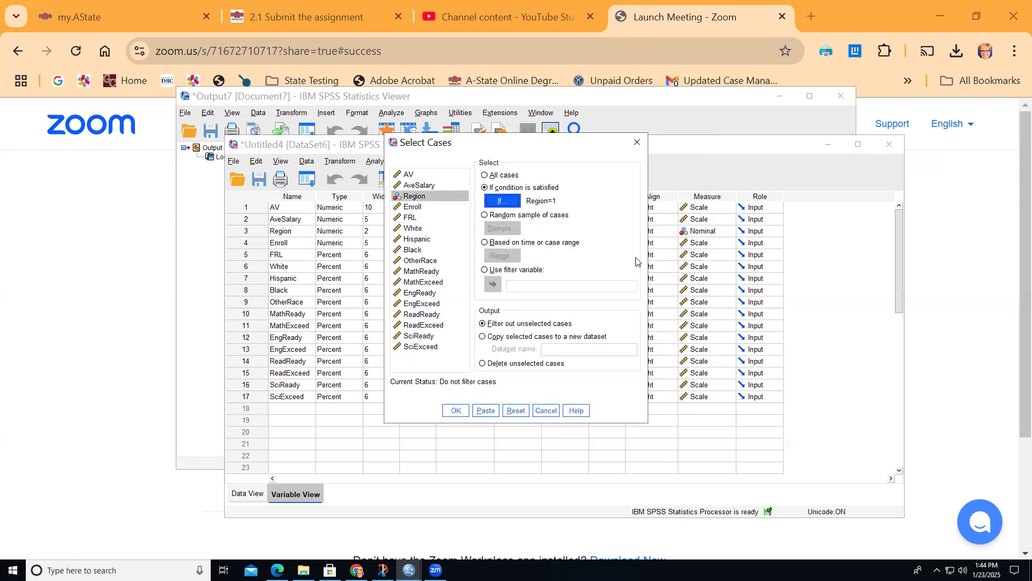
pyautogui.click(456, 411)
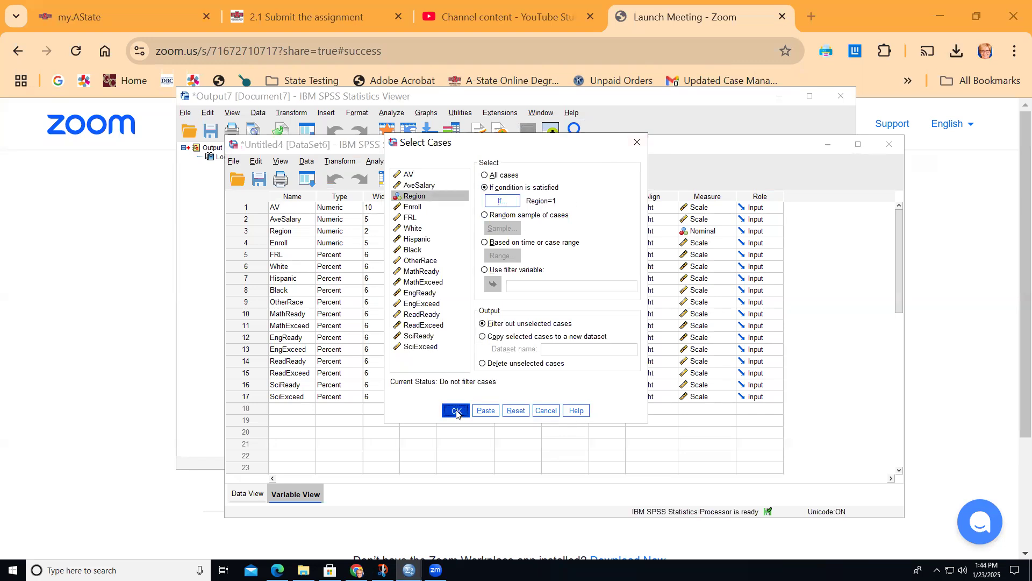
# - Set up a Frequencies analysis with Enroll as the variable to analyze
pyautogui.click(392, 114)
pyautogui.moveTo(401, 160)
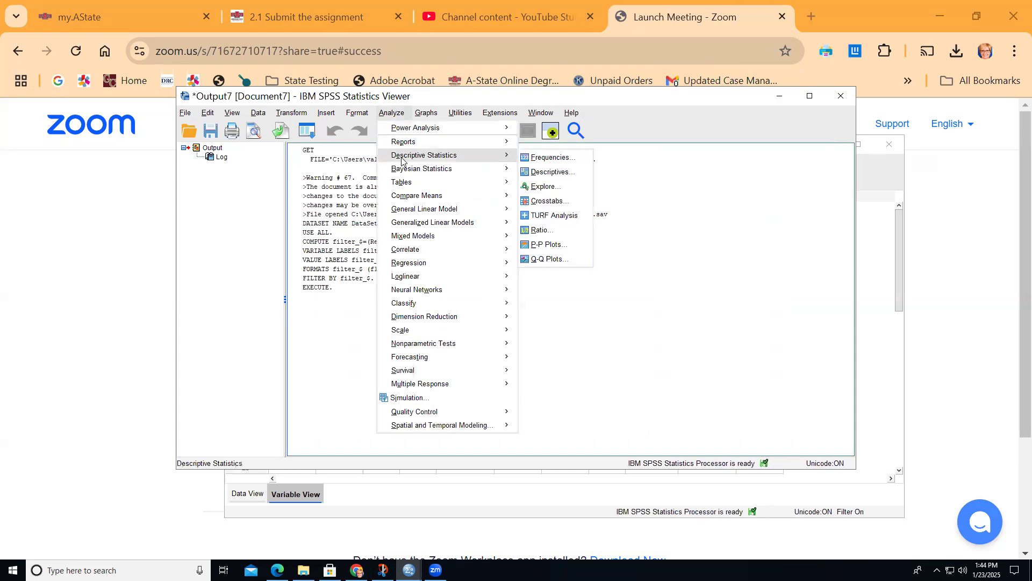
pyautogui.click(552, 156)
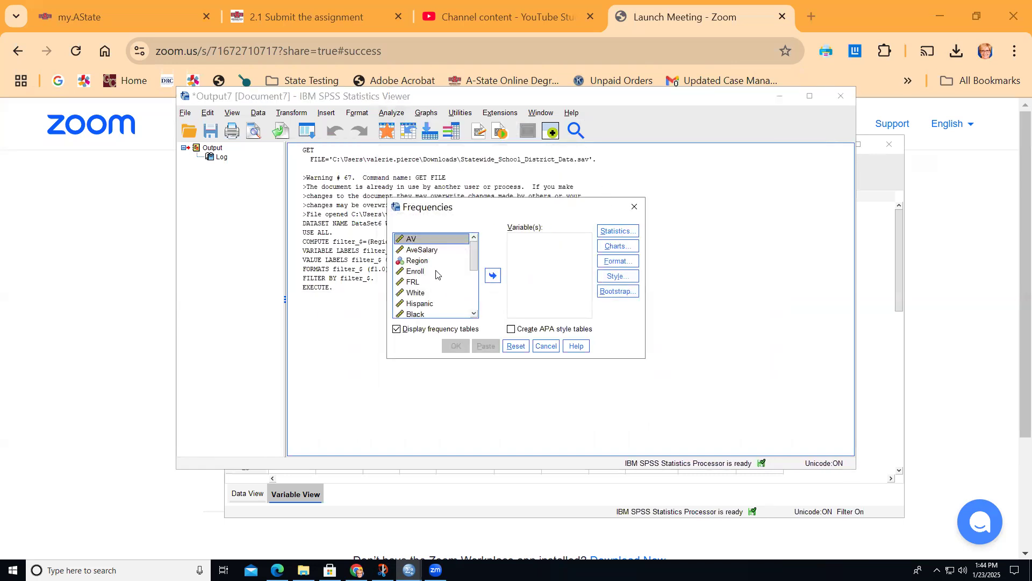
pyautogui.click(419, 272)
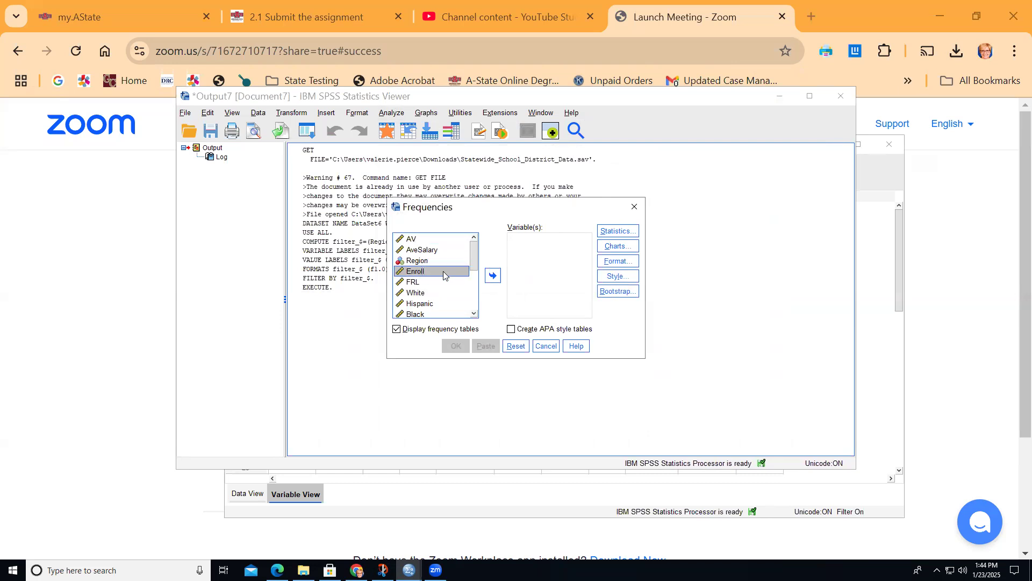
pyautogui.click(493, 276)
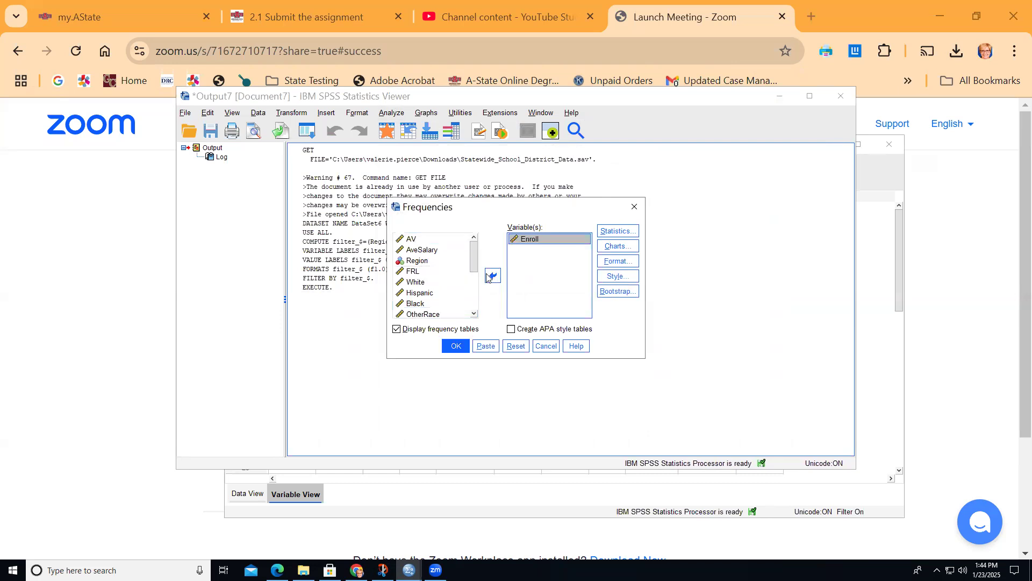
pyautogui.scroll(-5, 461, 314)
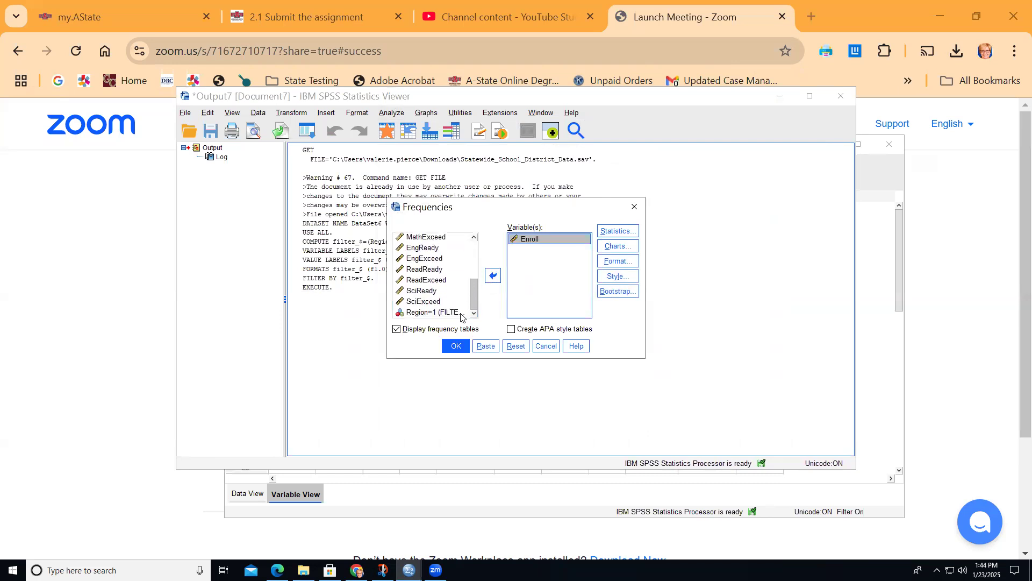
pyautogui.click(433, 312)
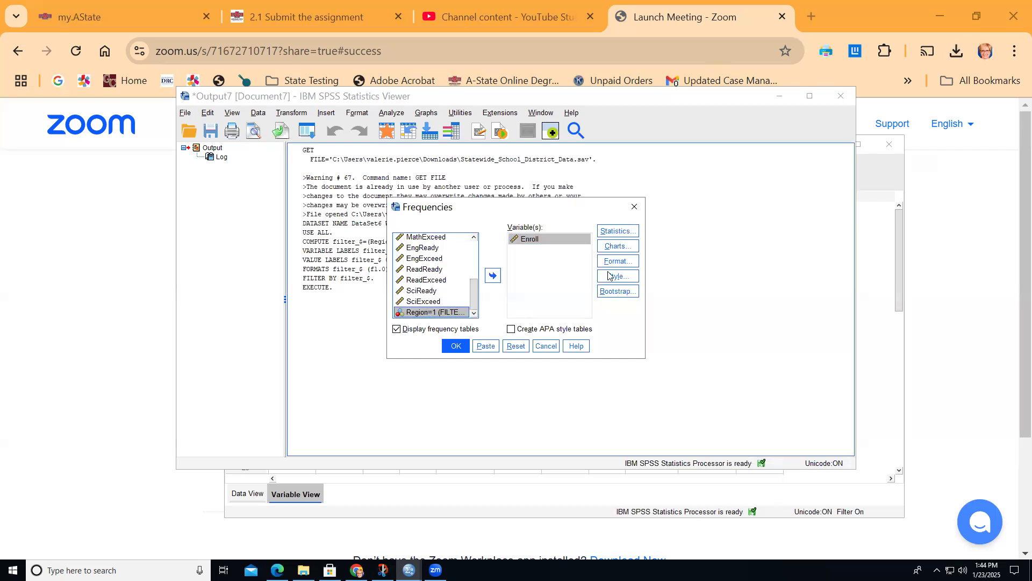
# - Add a histogram with a normal curve to the Enroll frequencies, run the analysis and view the resulting chart
pyautogui.click(621, 246)
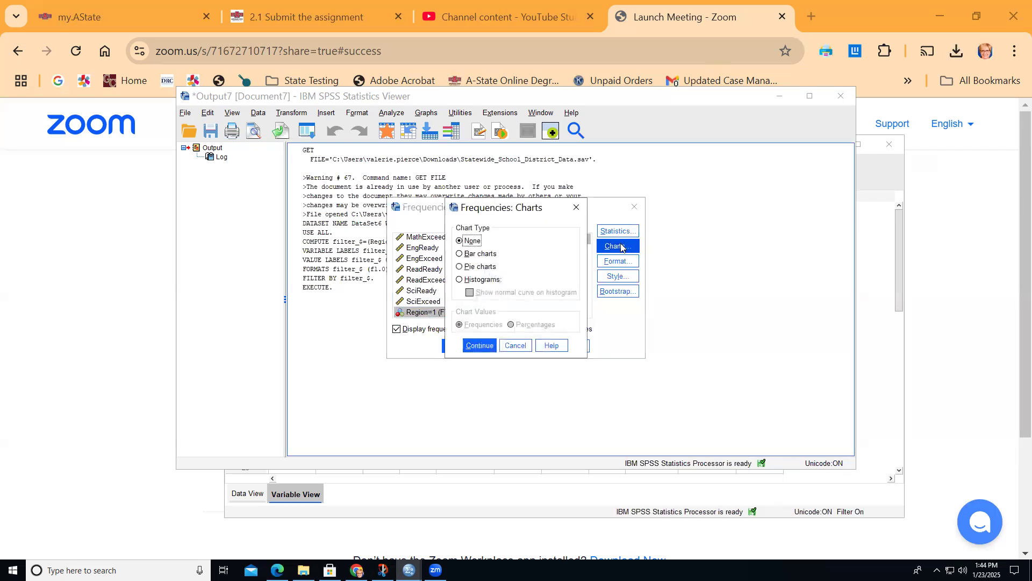
pyautogui.click(460, 280)
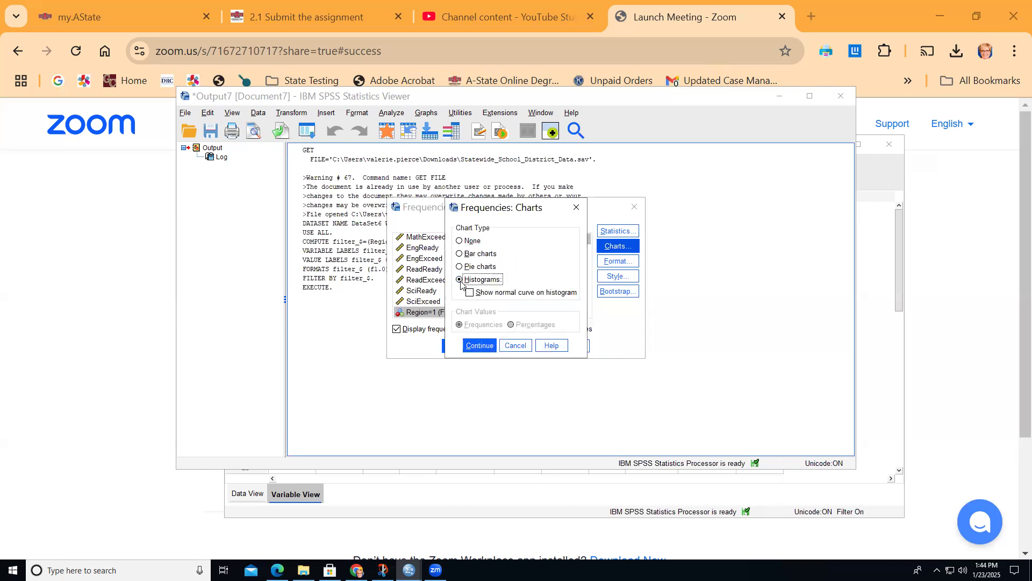
pyautogui.click(469, 293)
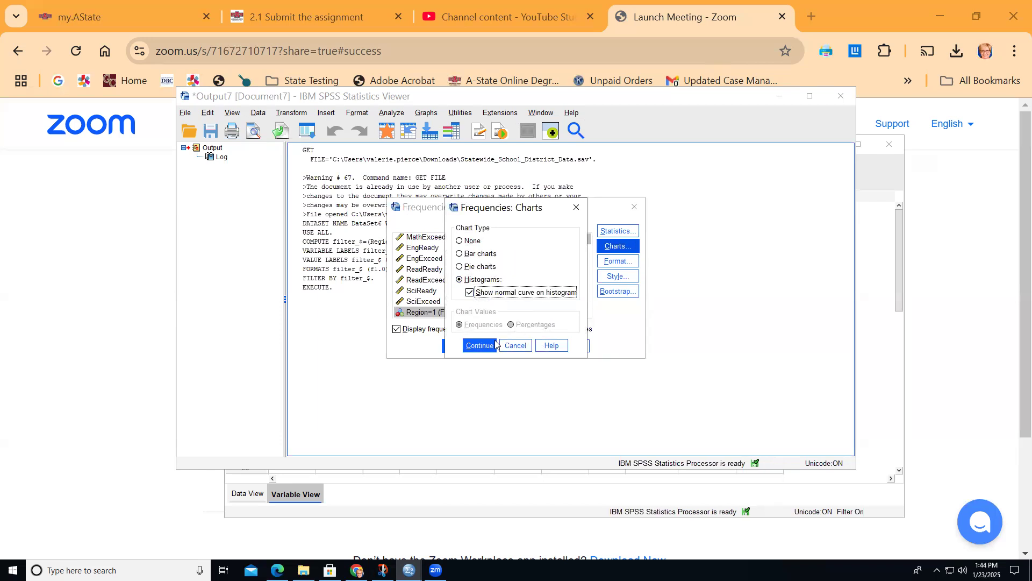
pyautogui.click(479, 345)
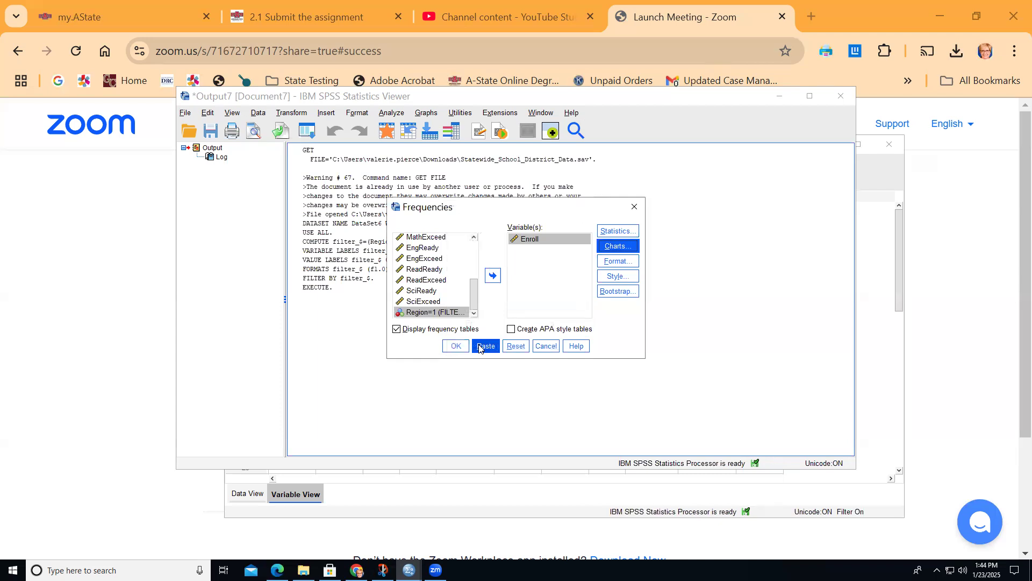
pyautogui.click(456, 345)
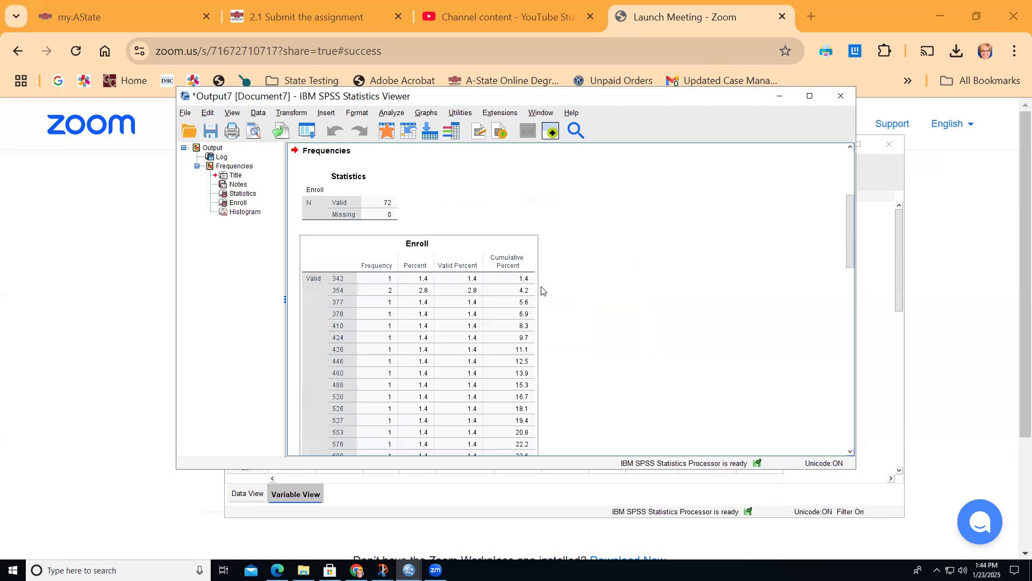
pyautogui.scroll(-10, 541, 290)
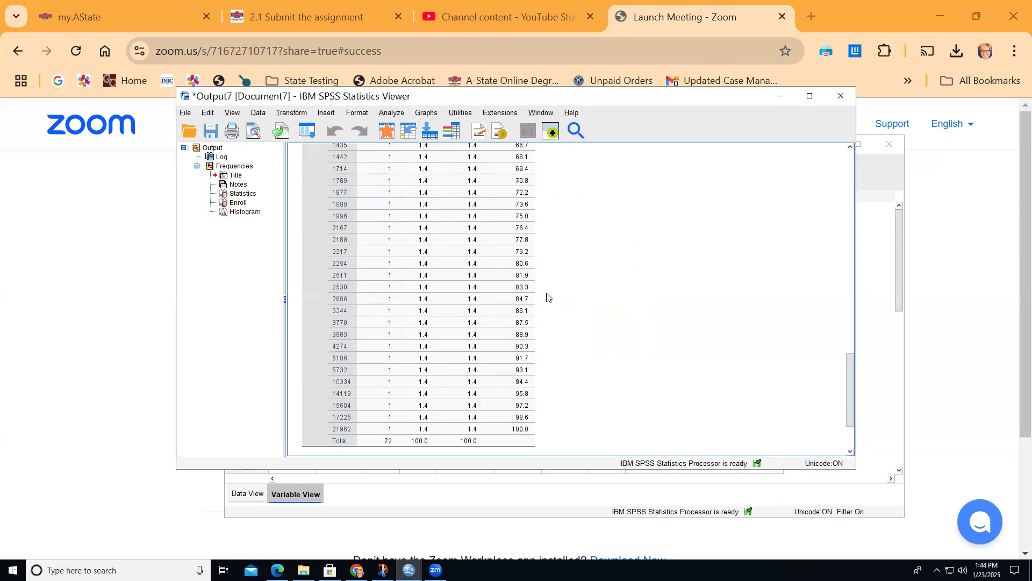
pyautogui.scroll(-5, 547, 297)
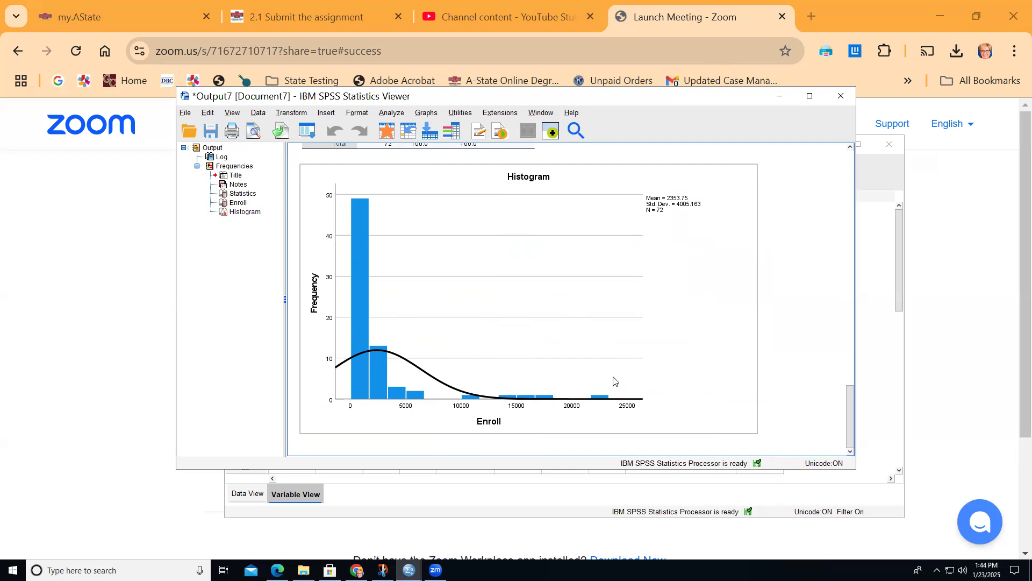
# - Change the Select Cases condition to Region=5, filtering out the unselected cases
pyautogui.scroll(20, 616, 382)
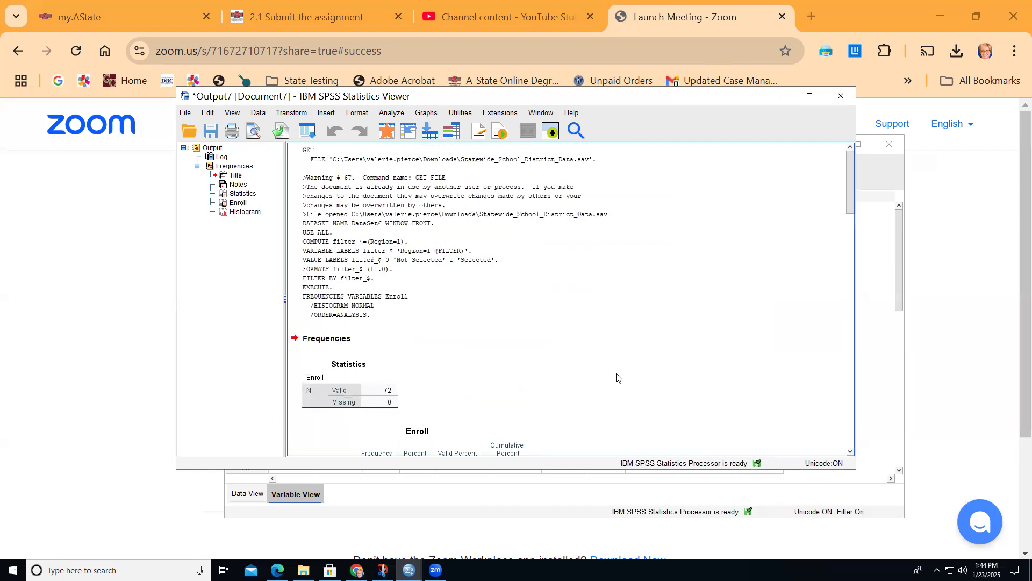
pyautogui.click(551, 316)
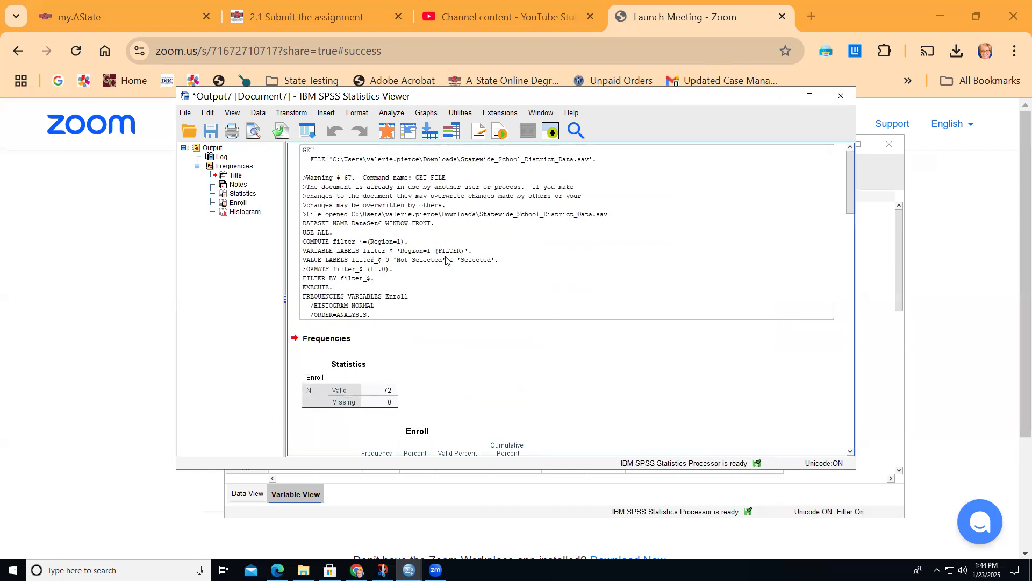
pyautogui.click(259, 113)
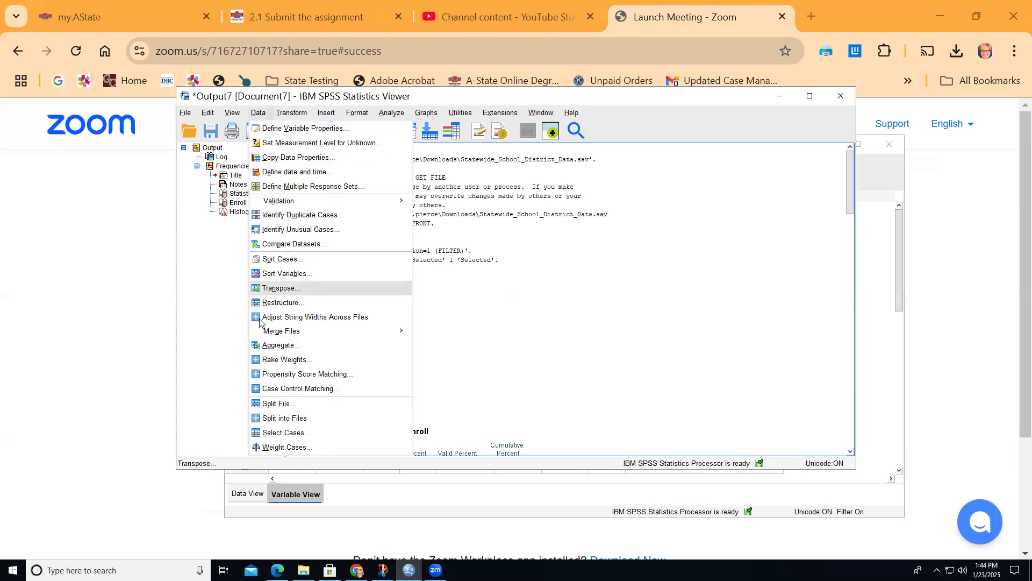
pyautogui.click(283, 434)
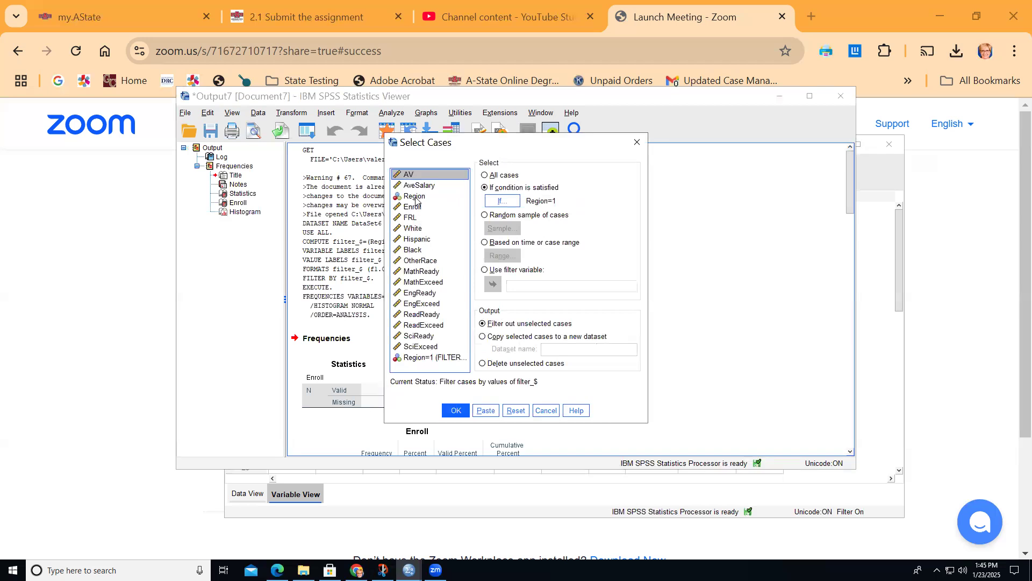
pyautogui.click(503, 201)
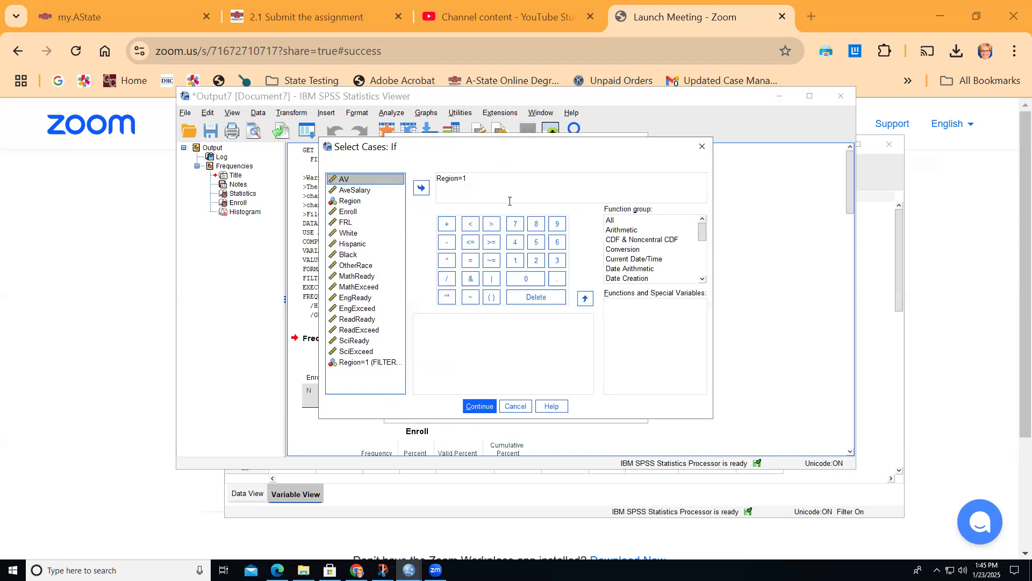
pyautogui.click(472, 181)
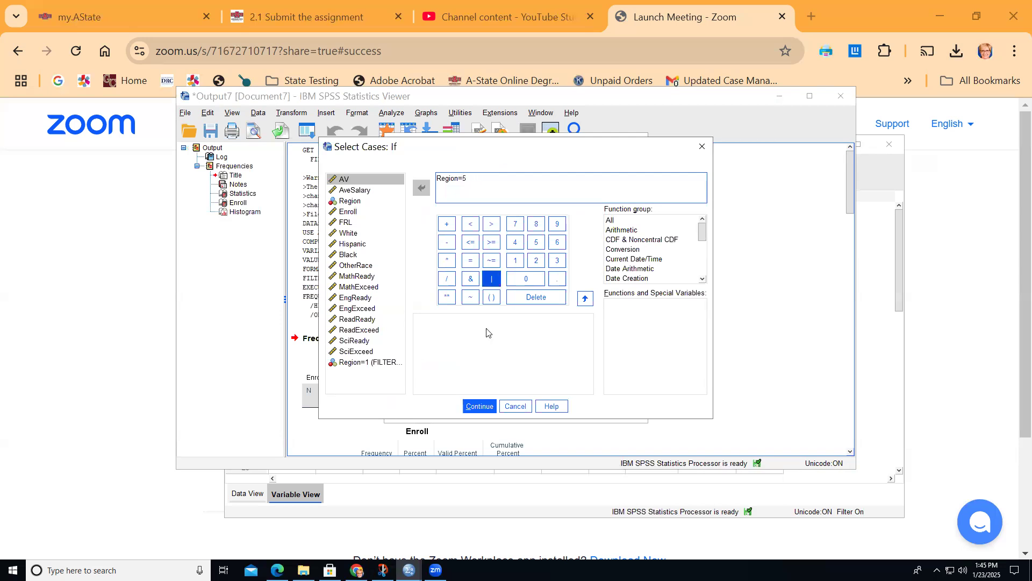
pyautogui.click(479, 407)
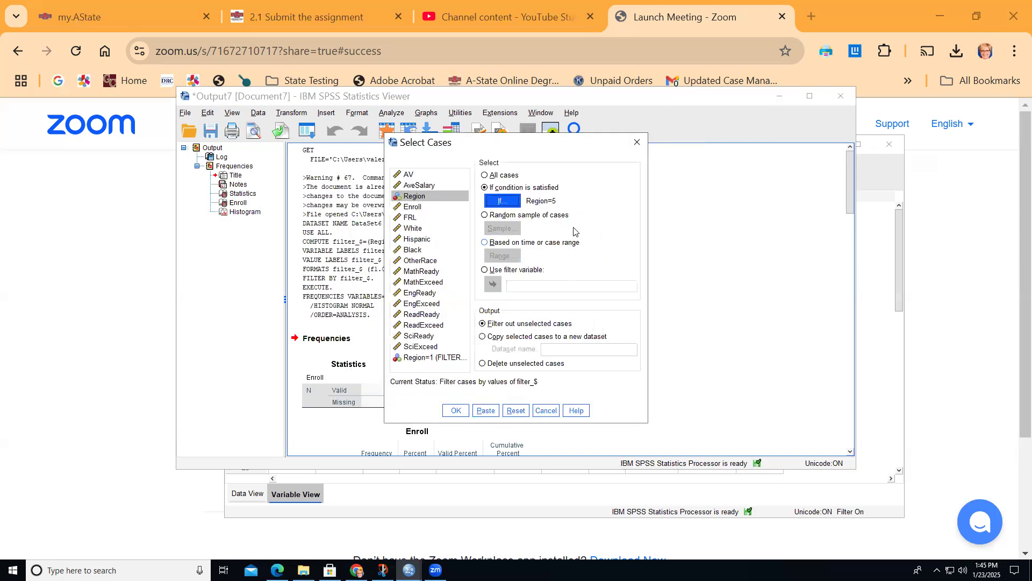
pyautogui.click(457, 410)
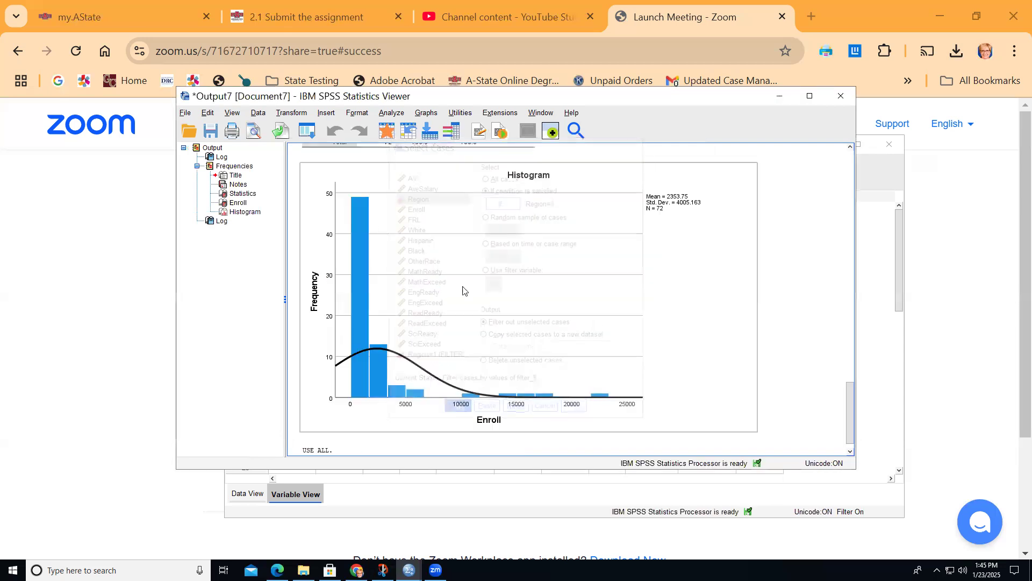
# - Run Frequencies on Enroll for the Region 5 cases, keeping the histogram with normal curve, and view the chart
pyautogui.click(391, 113)
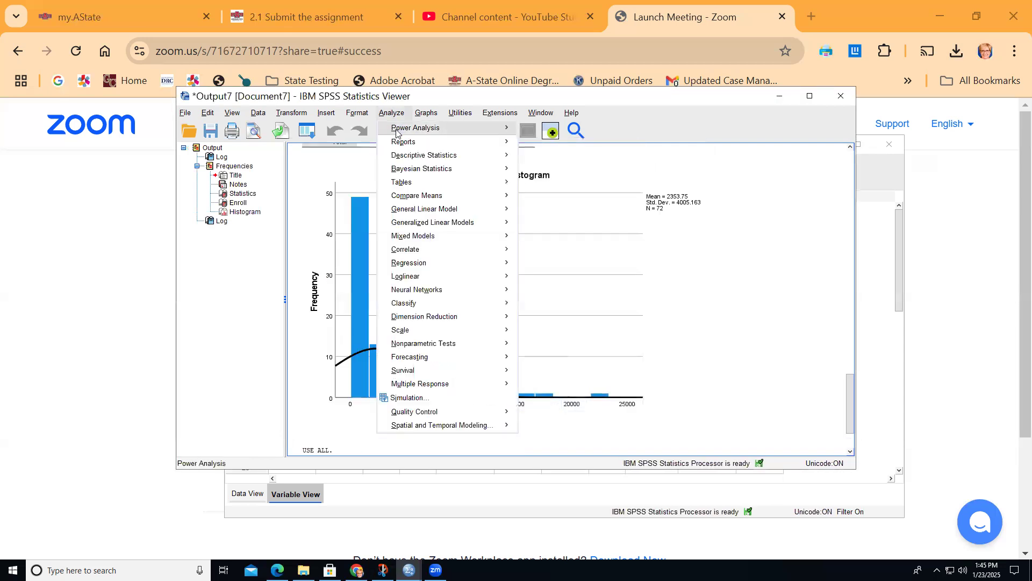
pyautogui.moveTo(404, 155)
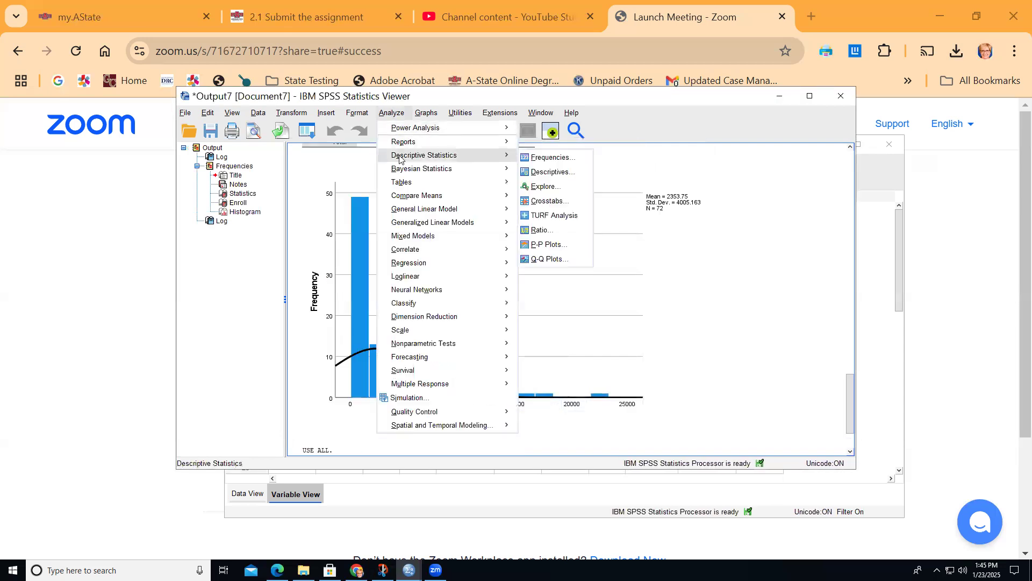
pyautogui.click(555, 160)
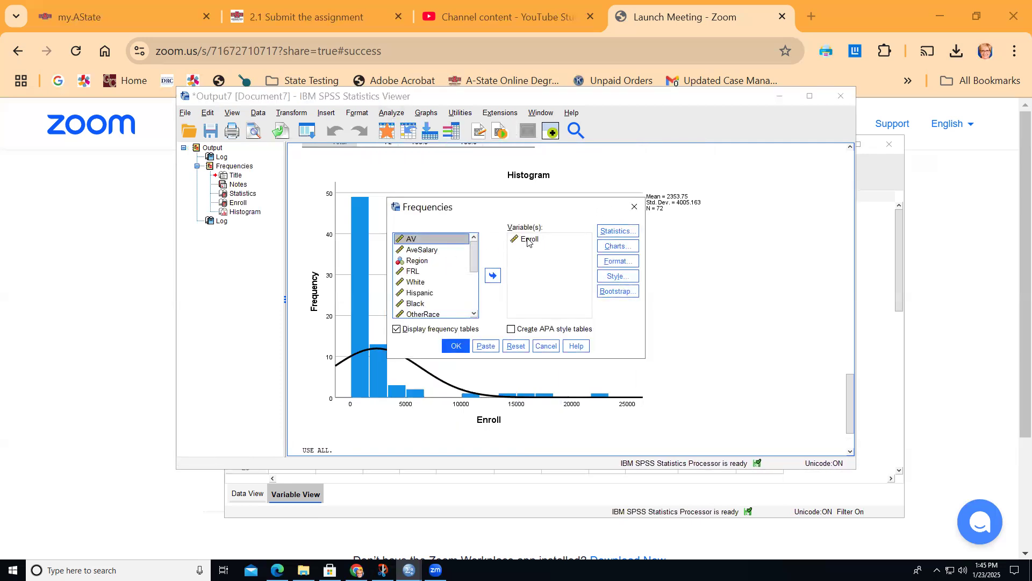
pyautogui.moveTo(474, 257); pyautogui.dragTo(470, 313)
pyautogui.click(438, 313)
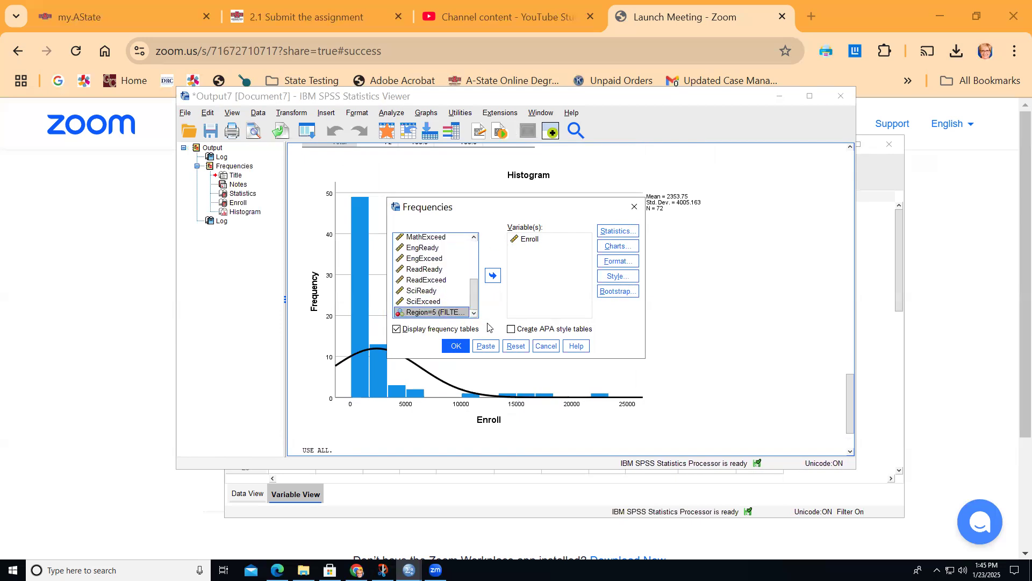
pyautogui.click(619, 246)
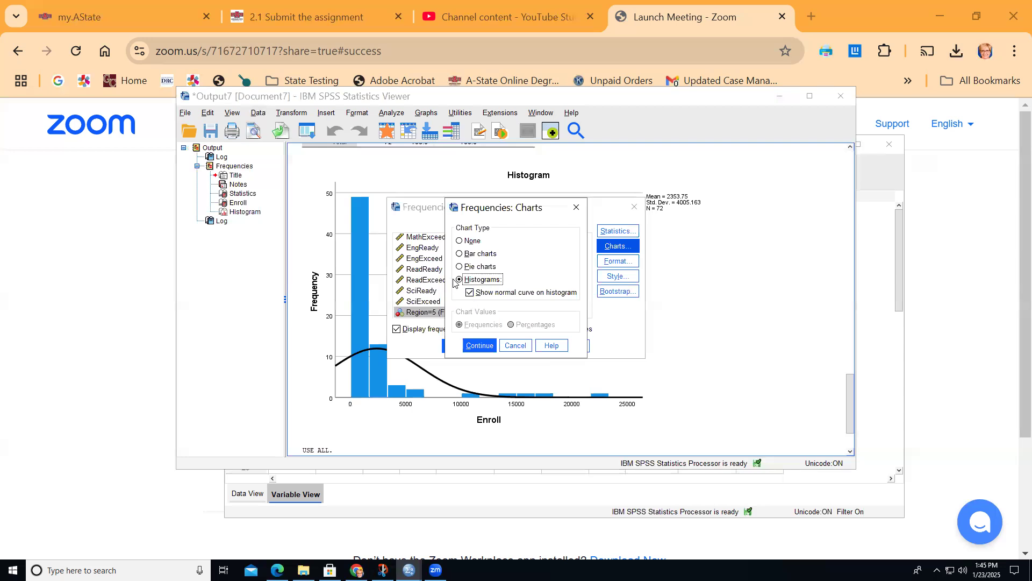
pyautogui.click(479, 345)
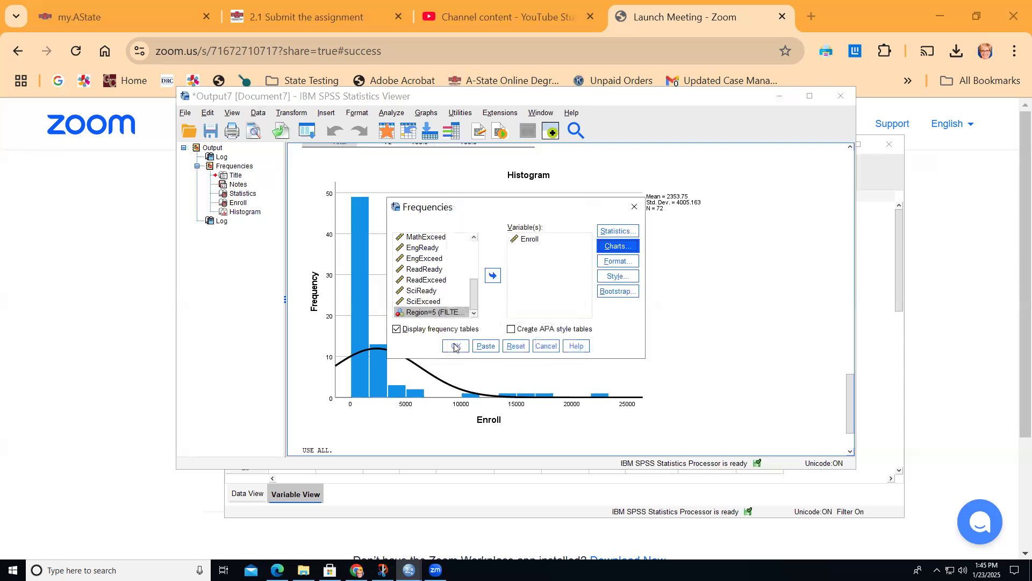
pyautogui.click(456, 345)
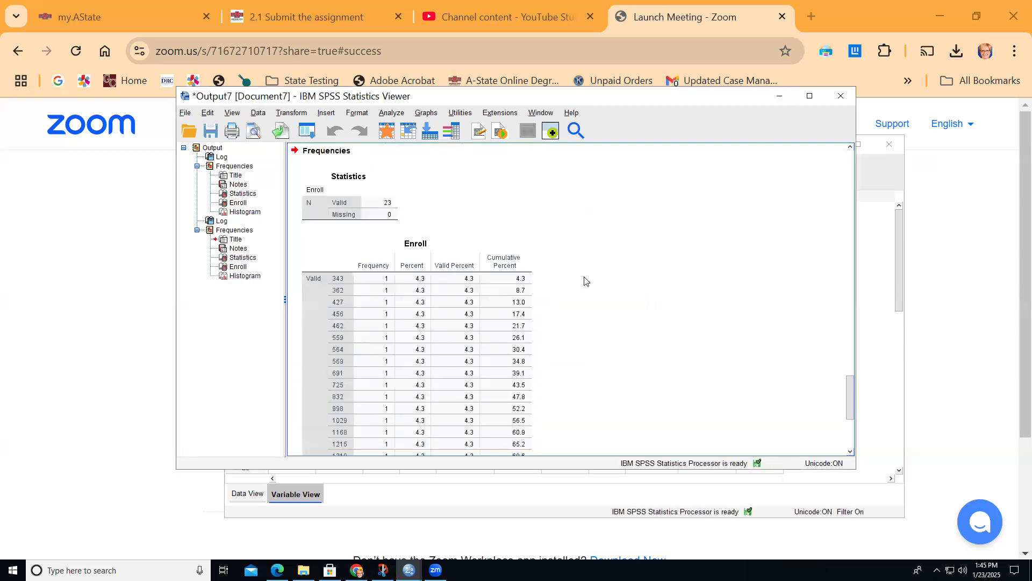
pyautogui.scroll(-10, 542, 275)
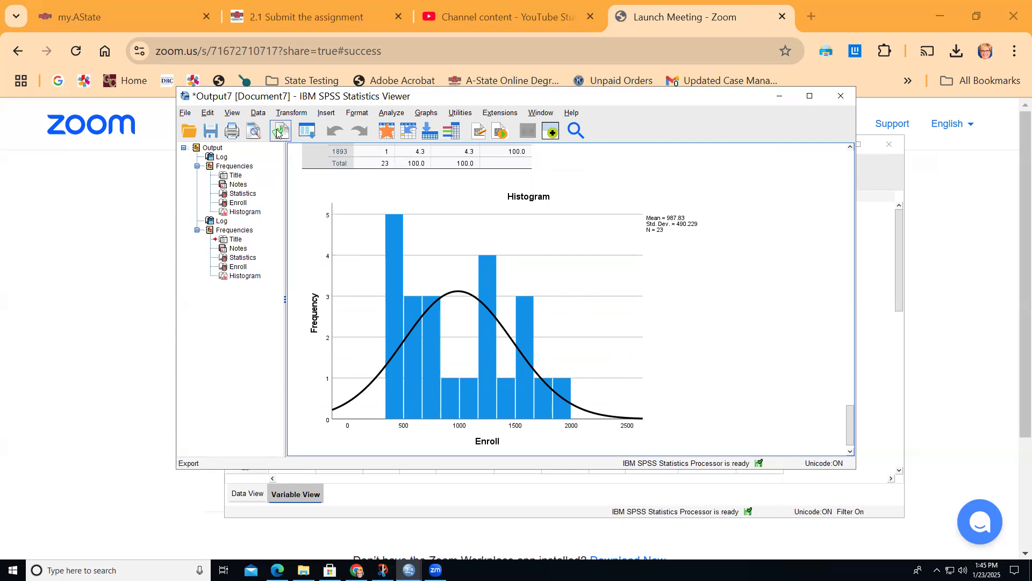
# - Turn off the region filter by setting Select Cases back to all cases
pyautogui.click(261, 113)
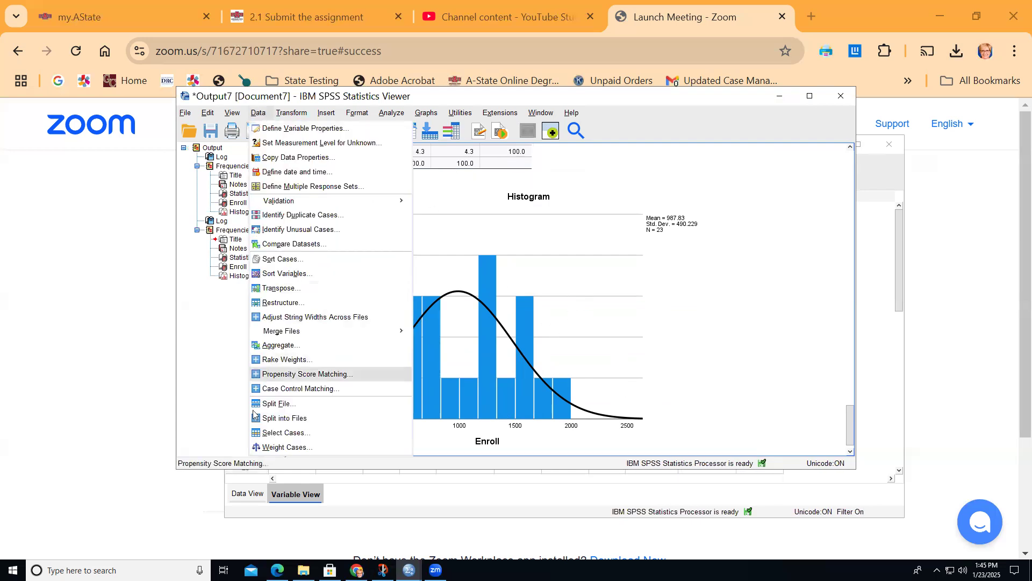
pyautogui.click(283, 433)
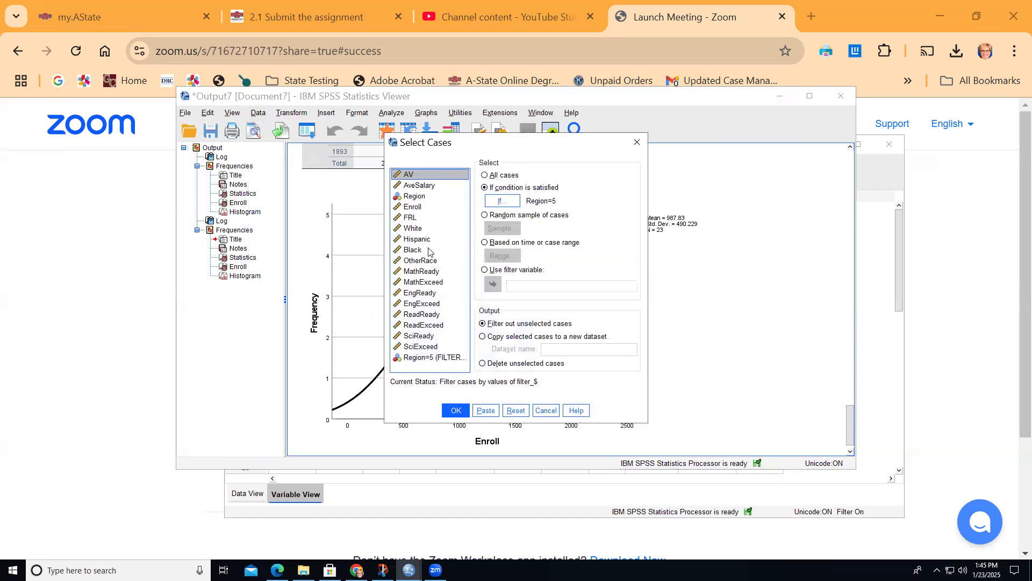
pyautogui.click(416, 197)
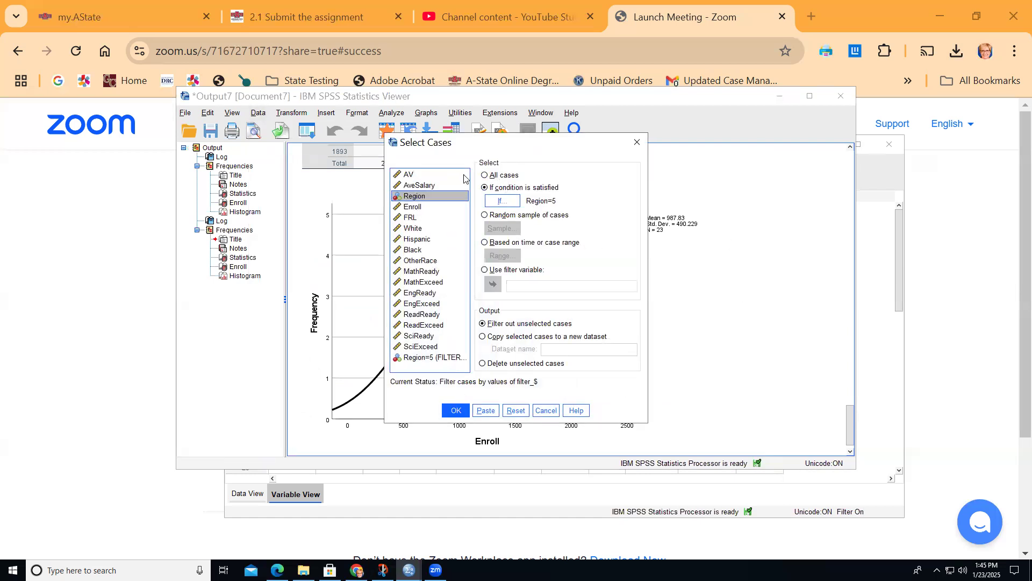
pyautogui.click(485, 175)
pyautogui.click(455, 410)
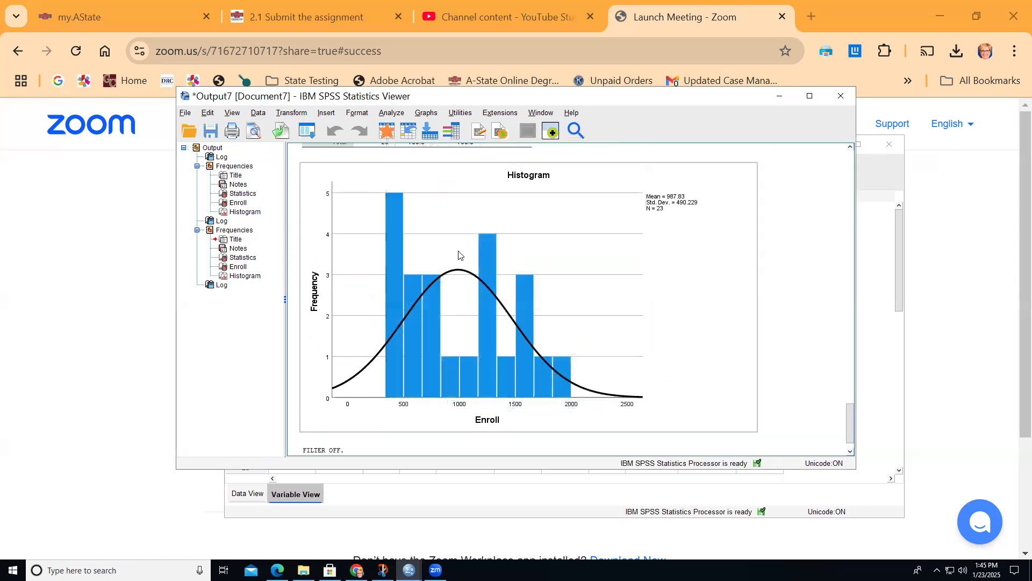
# - Set up an Independent-Samples T Test with Enroll as the test variable and Region as the grouping variable
pyautogui.click(396, 113)
pyautogui.moveTo(409, 198)
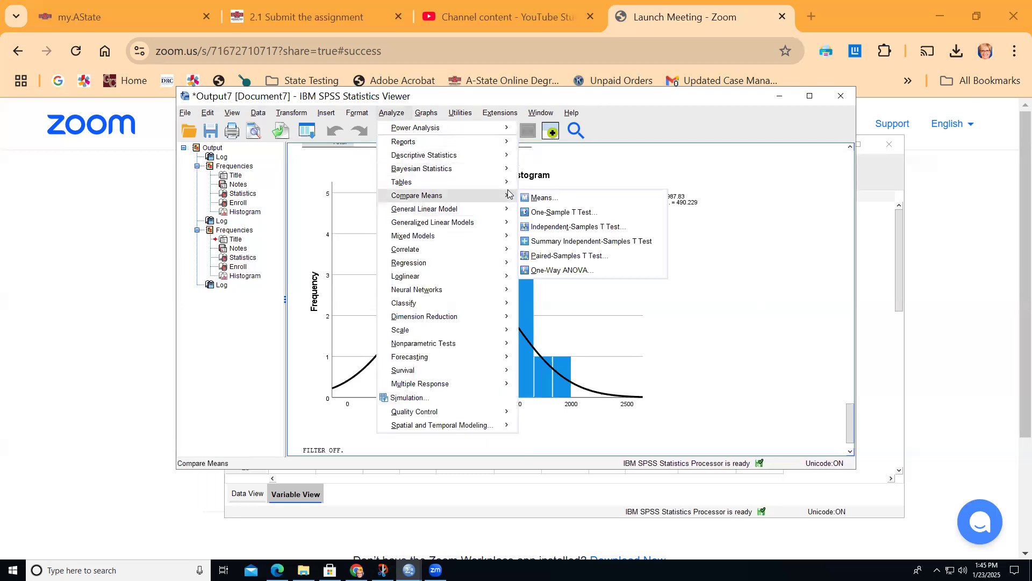
pyautogui.click(561, 227)
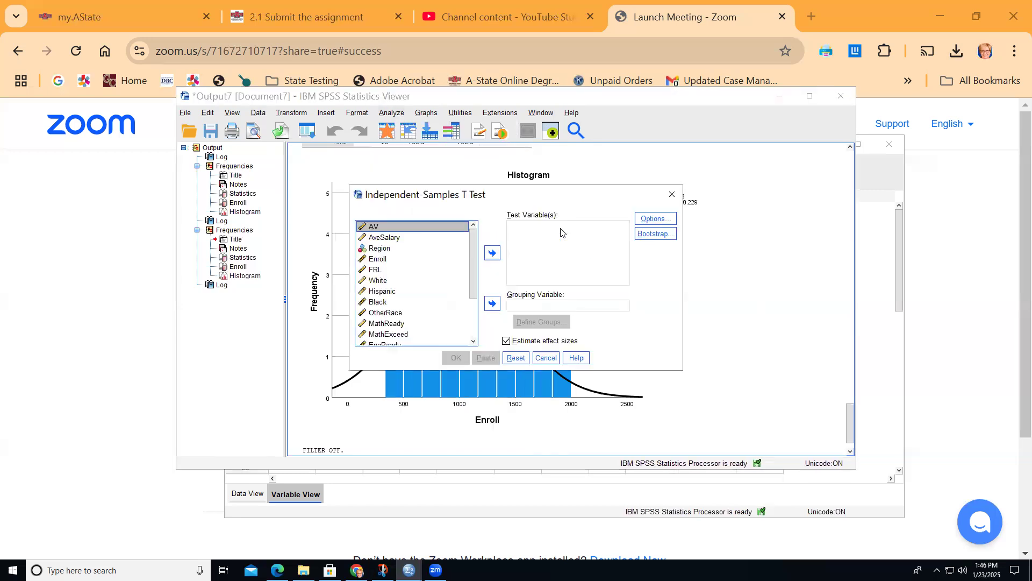
pyautogui.click(383, 260)
pyautogui.click(493, 253)
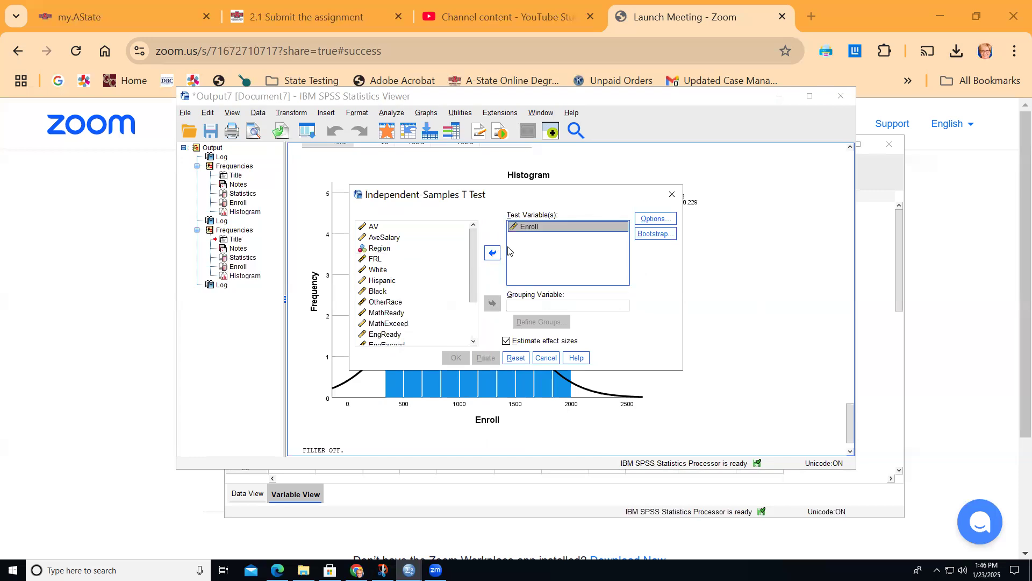
pyautogui.click(383, 249)
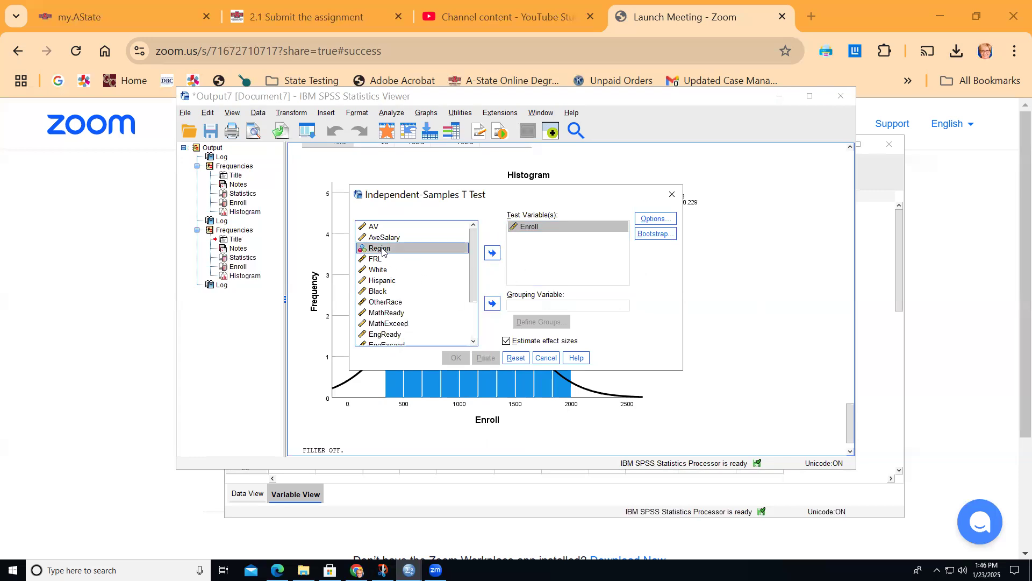
pyautogui.click(490, 304)
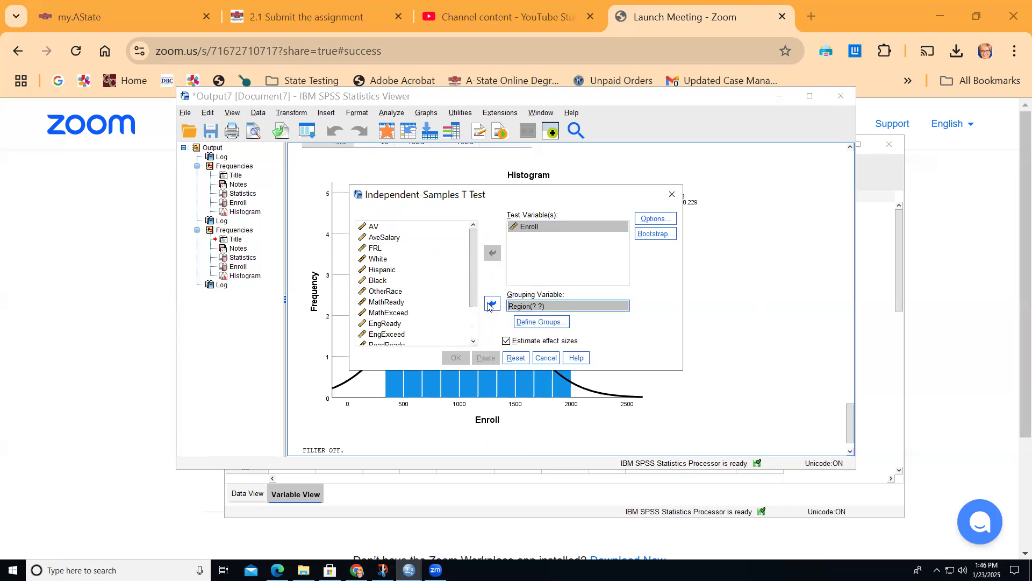
# - Define the Region groups as 1 and 5, run the t test, and review the independent samples test and effect size tables
pyautogui.click(538, 323)
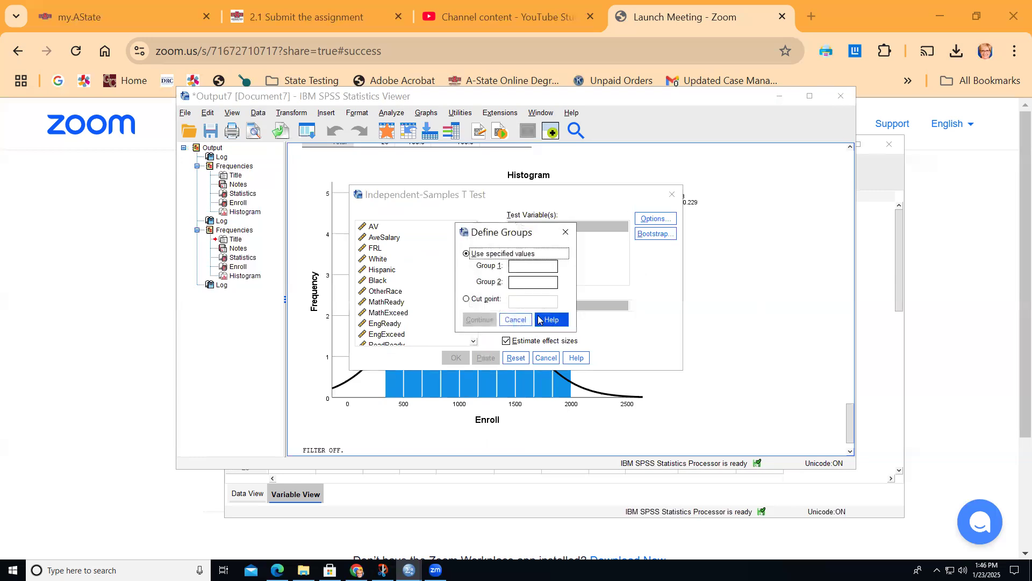
pyautogui.click(521, 267)
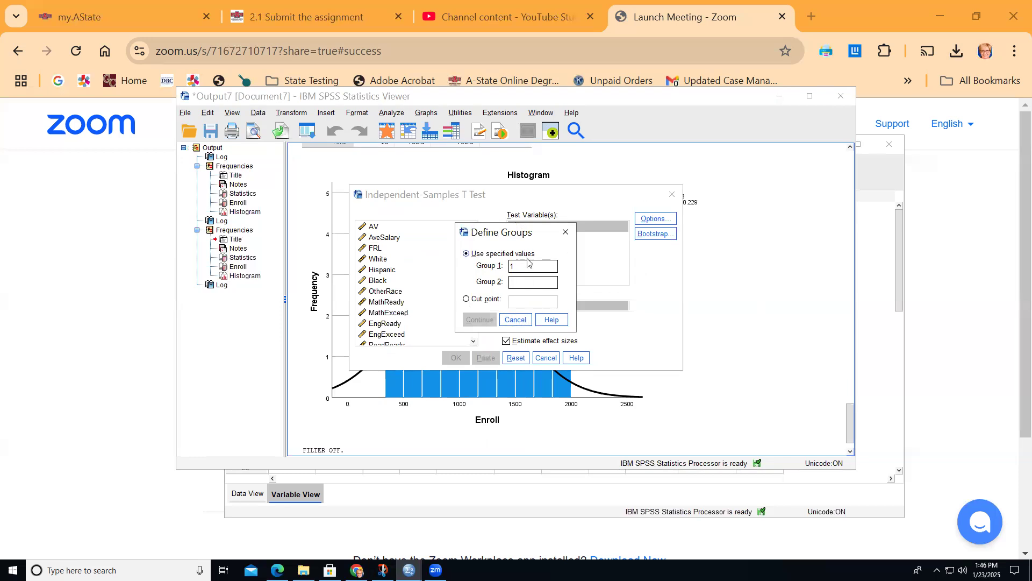
pyautogui.write('5')
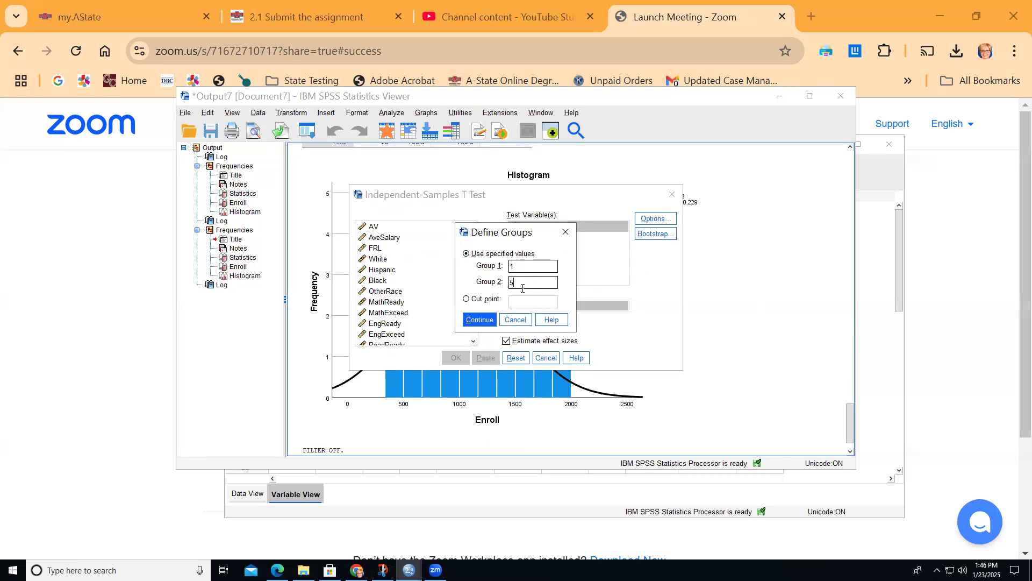
pyautogui.click(488, 318)
pyautogui.click(455, 357)
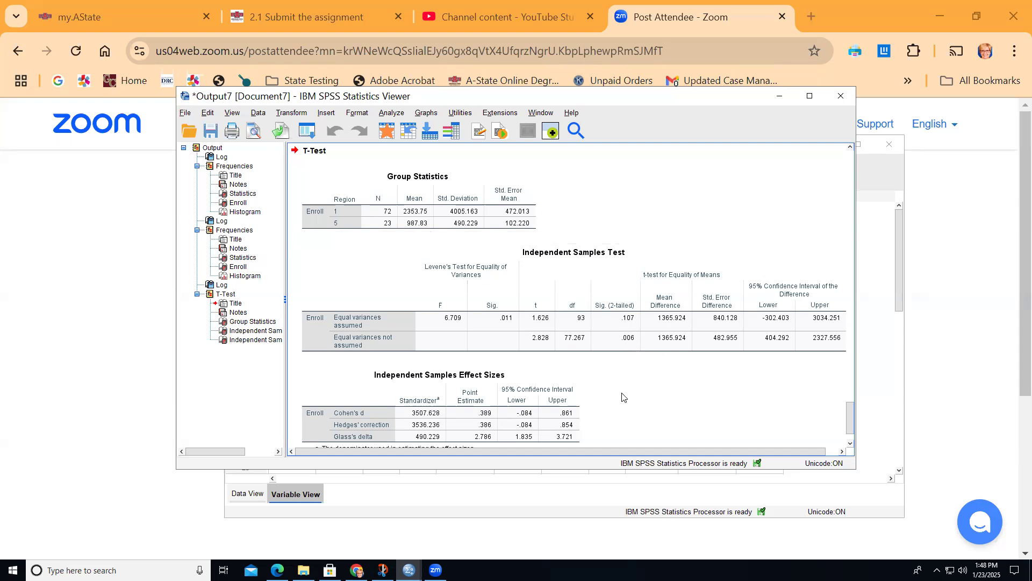
pyautogui.scroll(-1, 638, 392)
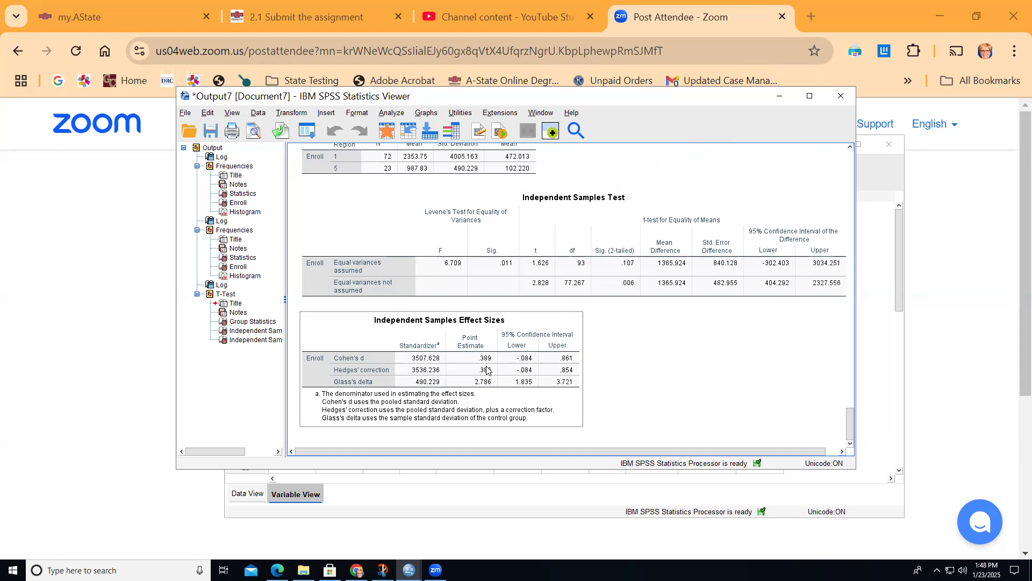
pyautogui.click(507, 268)
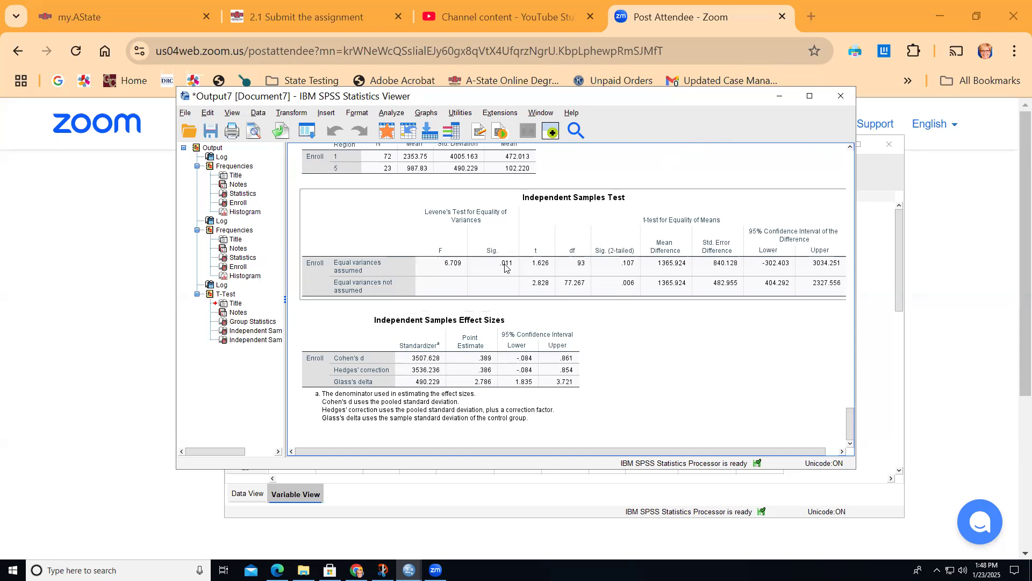